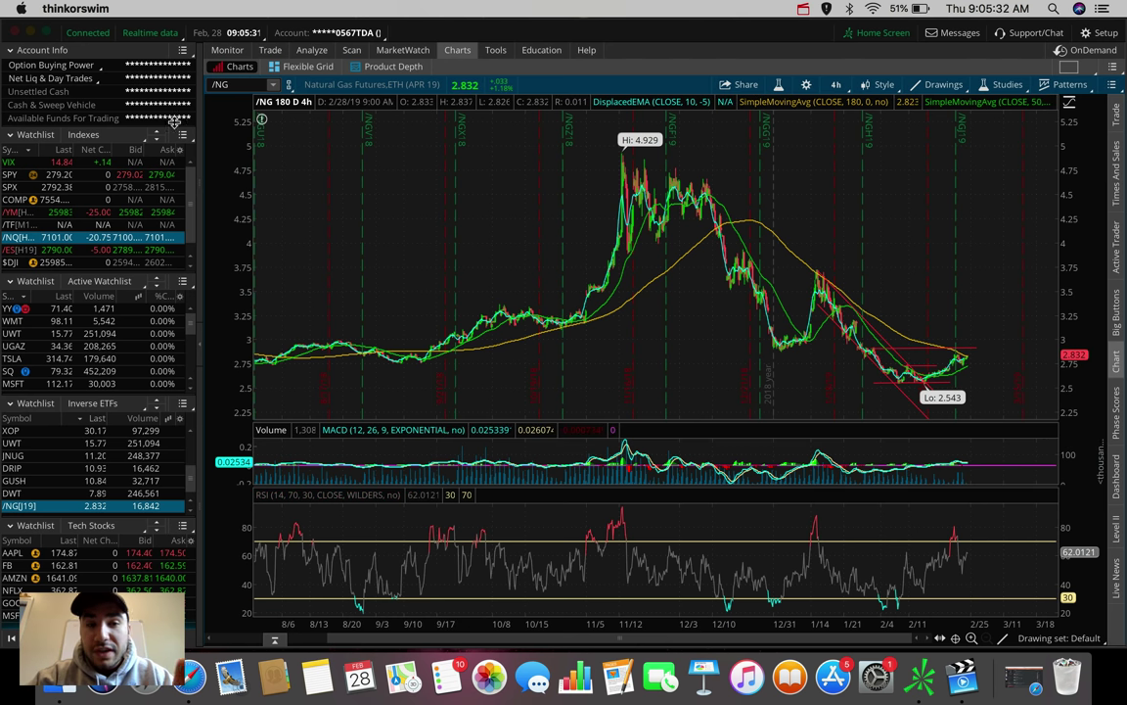
# Switch the chart to UGAZ and zoom into the late November to February months.
pyautogui.click(220, 84)
pyautogui.write('UGA')
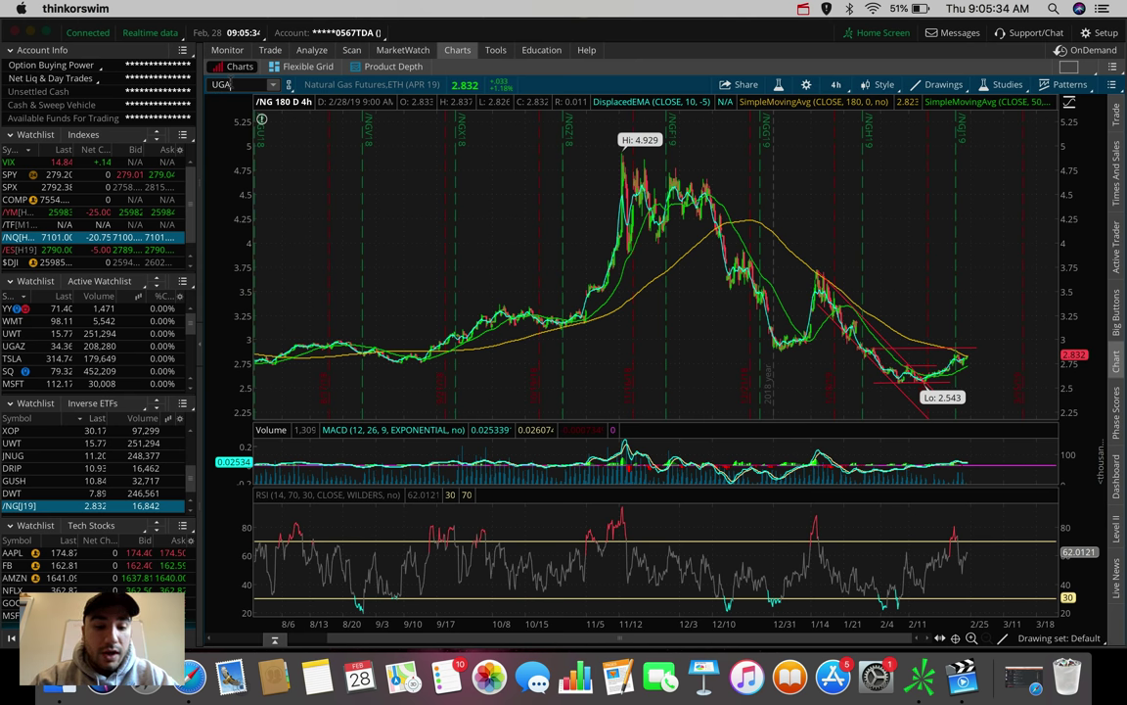
pyautogui.write('Z')
pyautogui.press('Return')
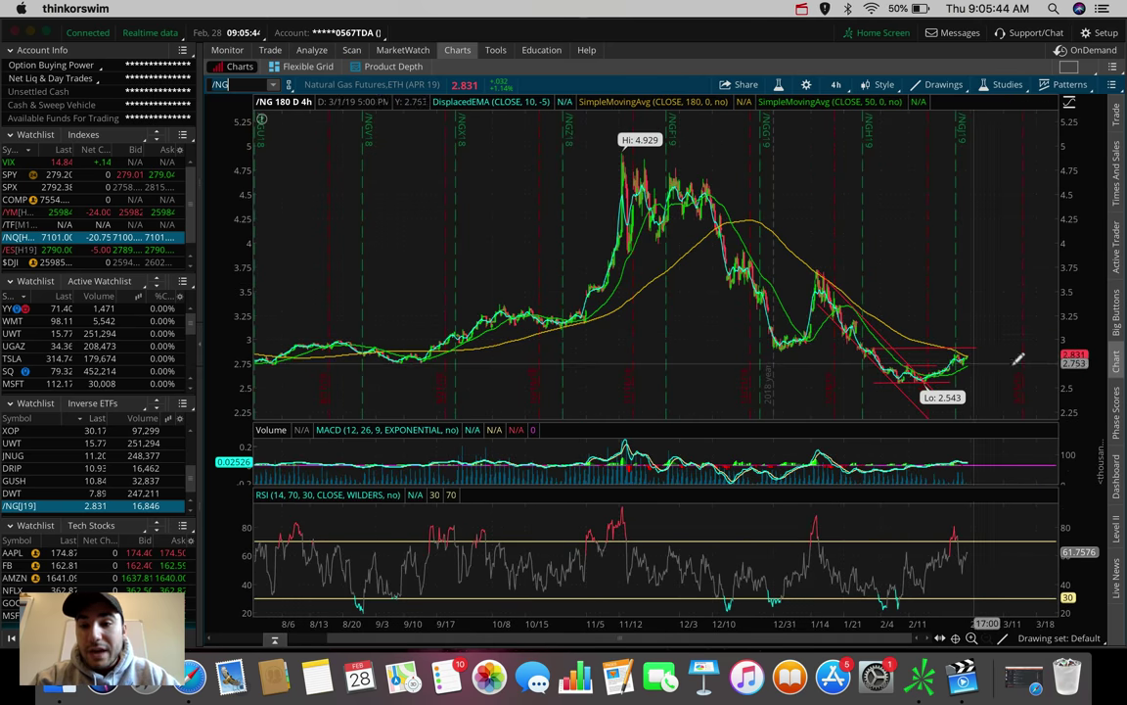
pyautogui.moveTo(1025, 345); pyautogui.dragTo(650, 323)
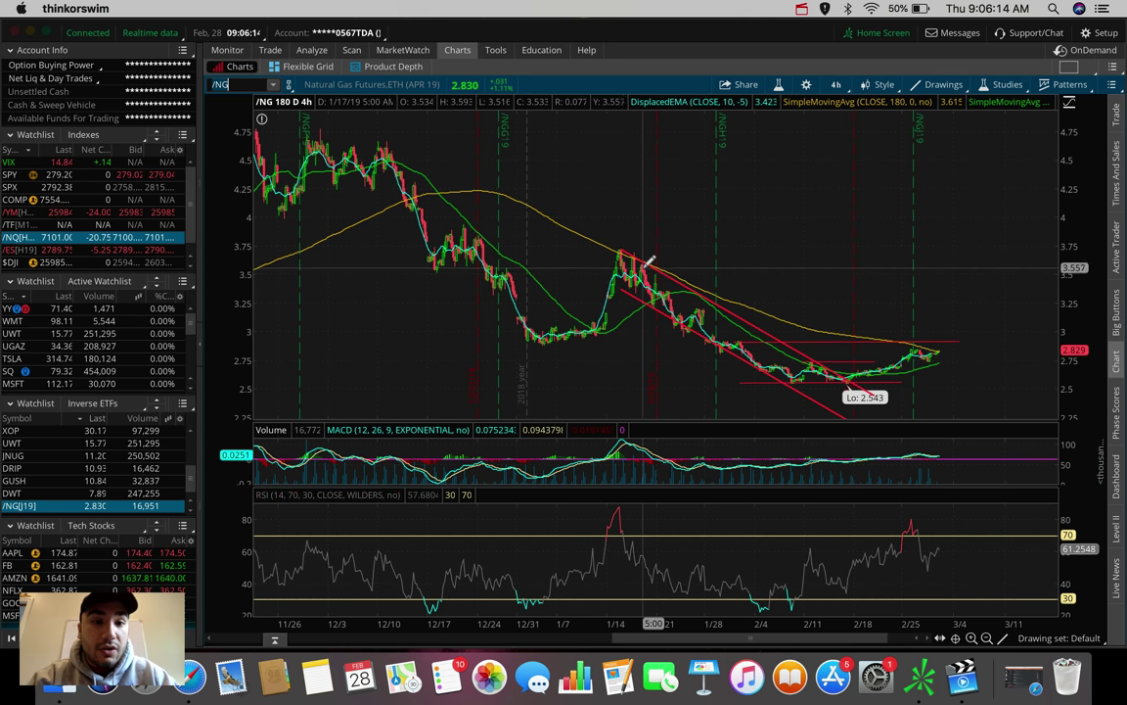
pyautogui.moveTo(651, 262)
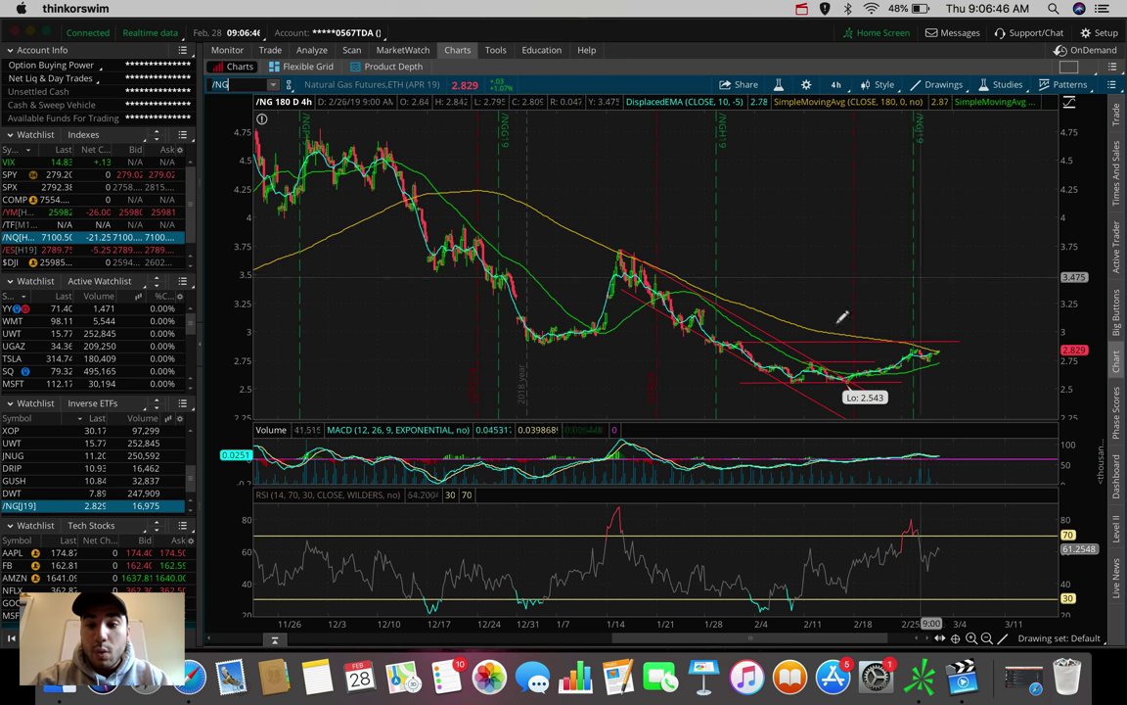
pyautogui.click(288, 85)
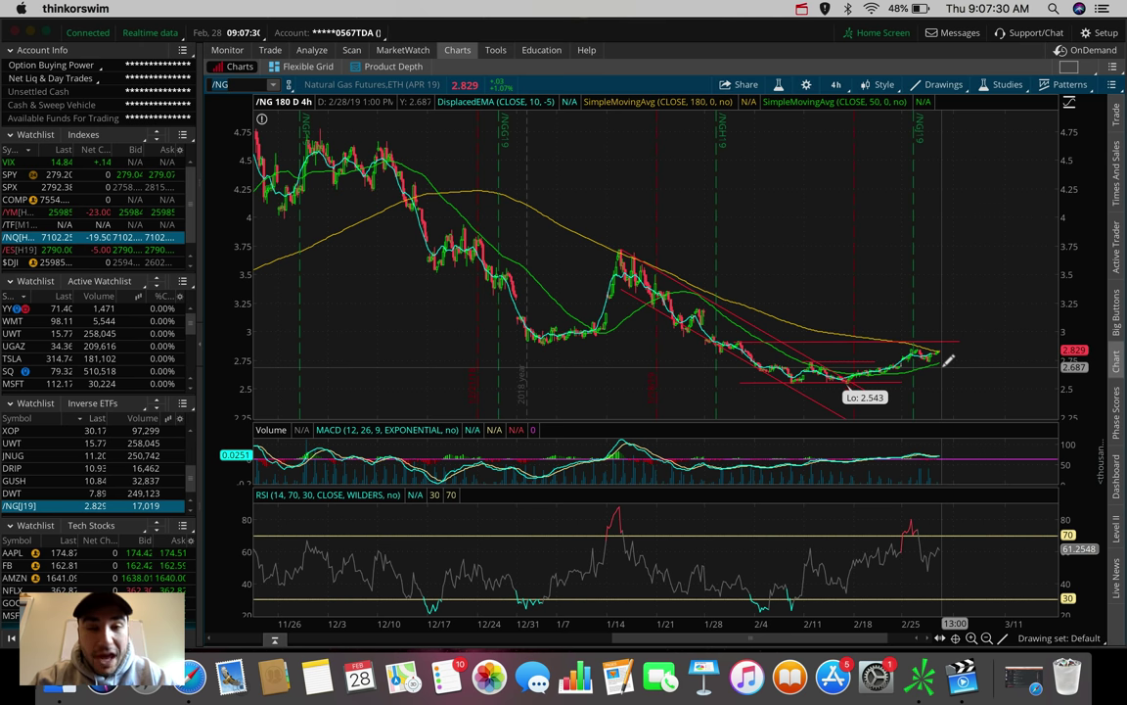
# Check the DGAZ chart, then load Cronos Group (CRON) on the 180-day 4-hour chart.
pyautogui.write('DGAZ')
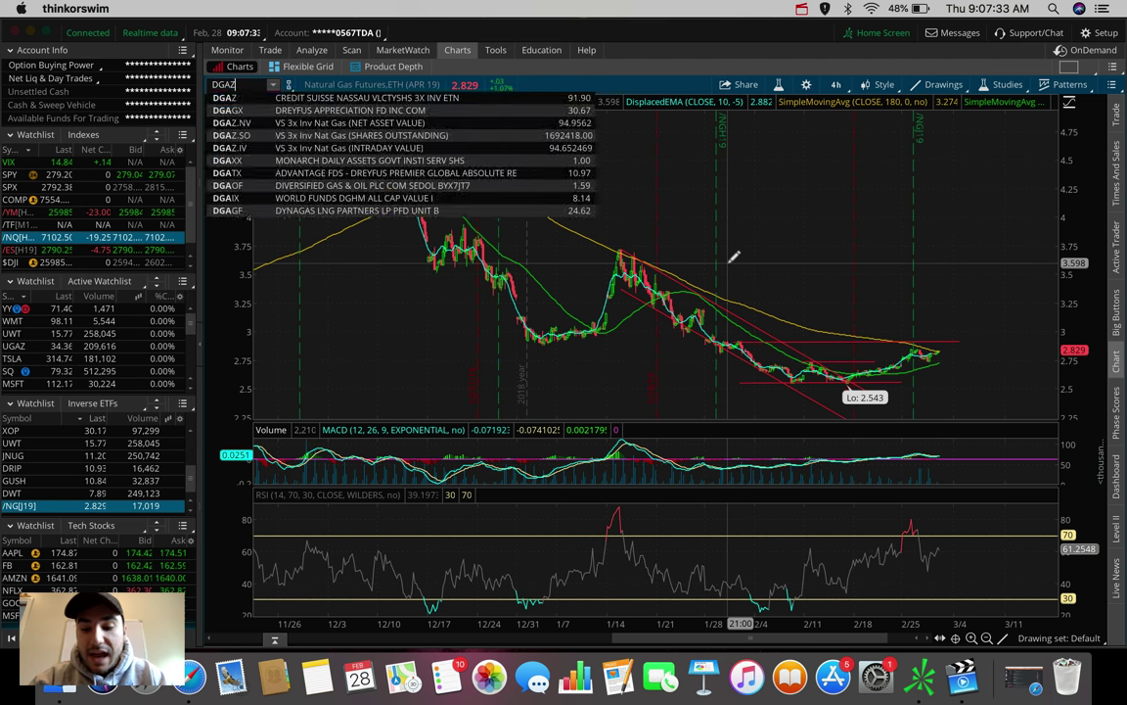
pyautogui.press('Return')
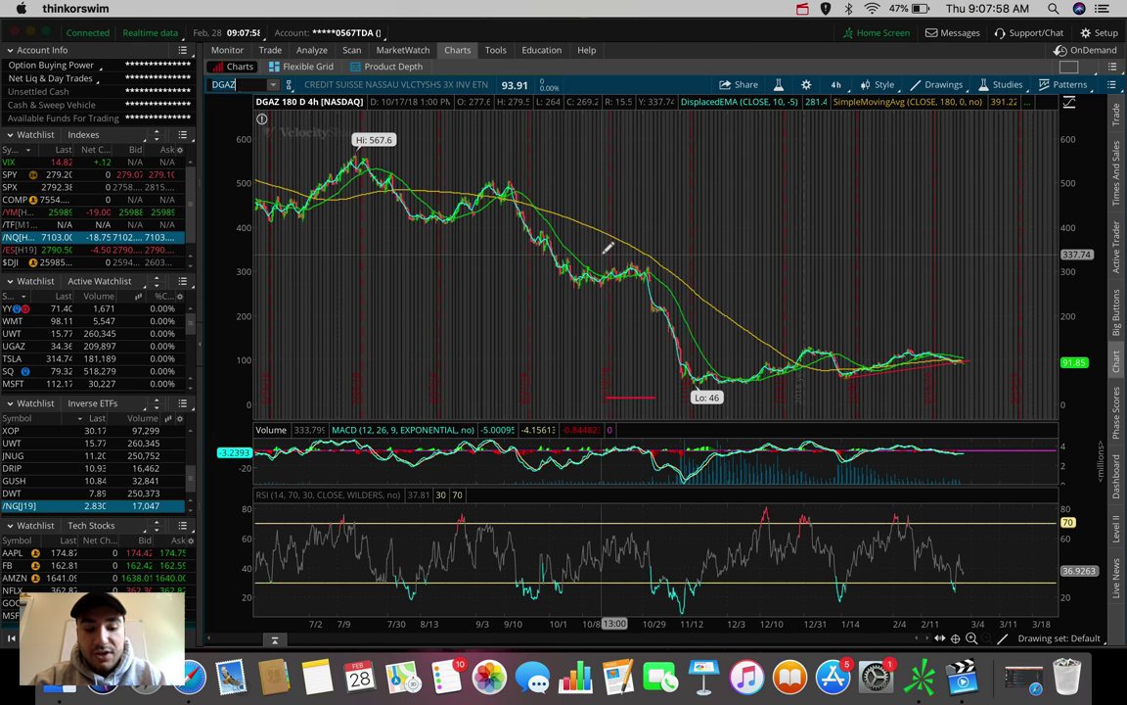
pyautogui.write('CRON')
pyautogui.press('Return')
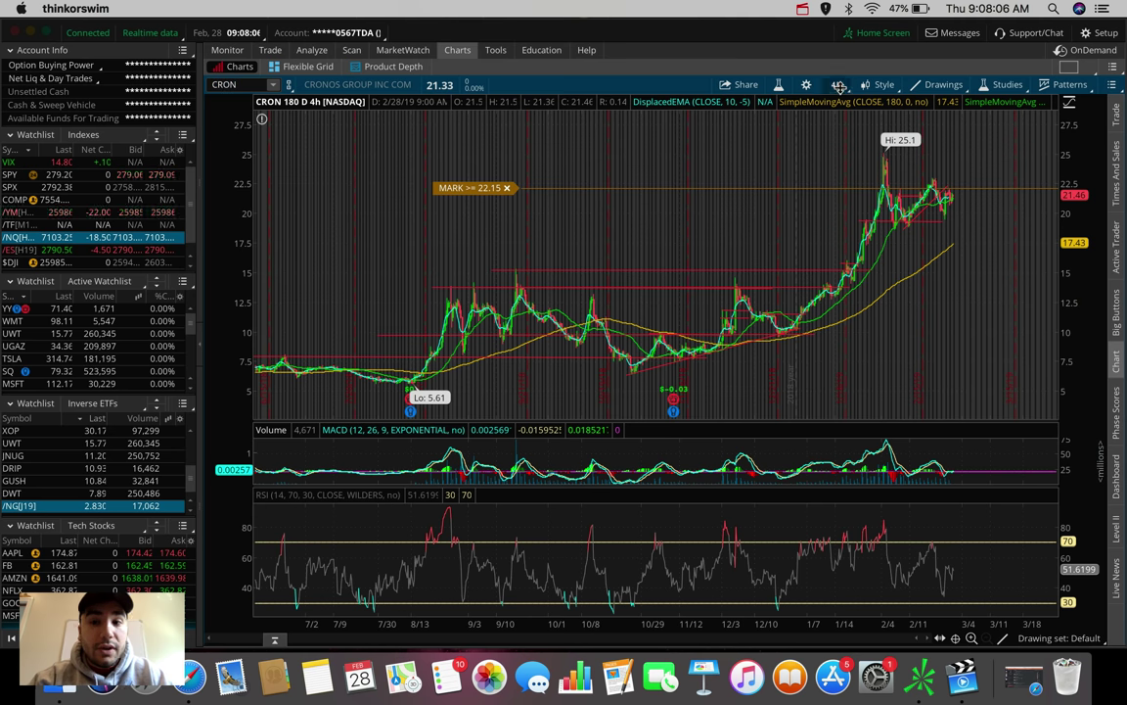
# Switch CRON to 5 D : 5m bars and move its mark alert from 22.15 to 22.01.
pyautogui.click(837, 85)
pyautogui.click(825, 170)
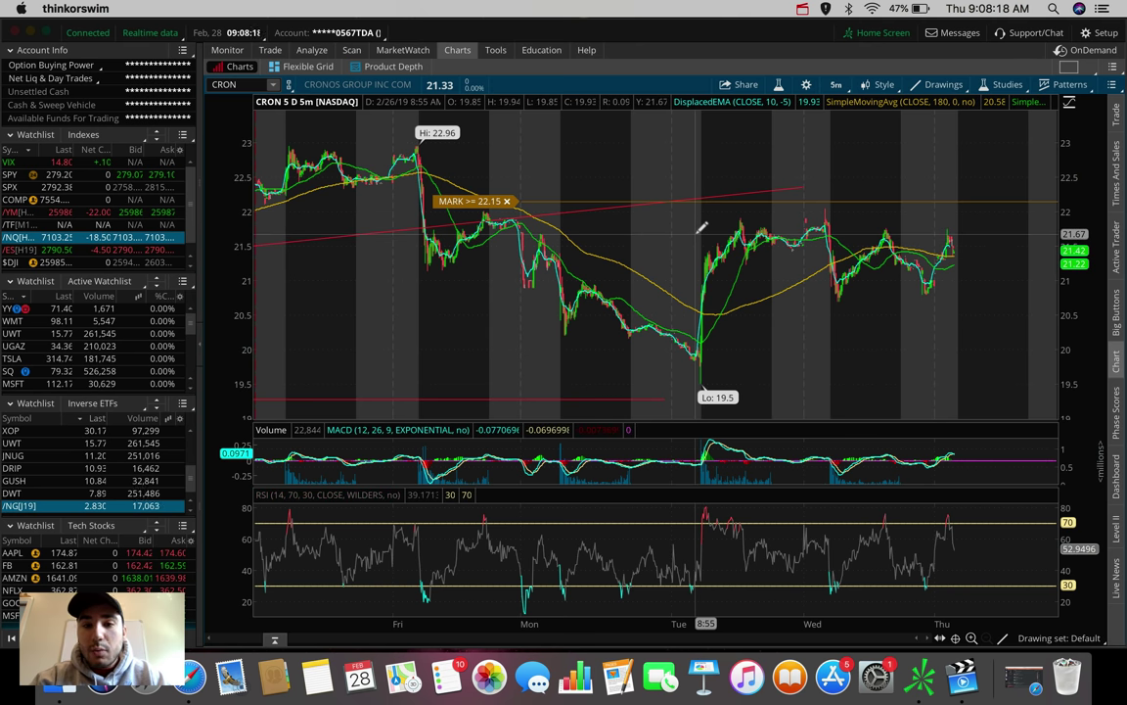
pyautogui.moveTo(695, 233); pyautogui.dragTo(1006, 226)
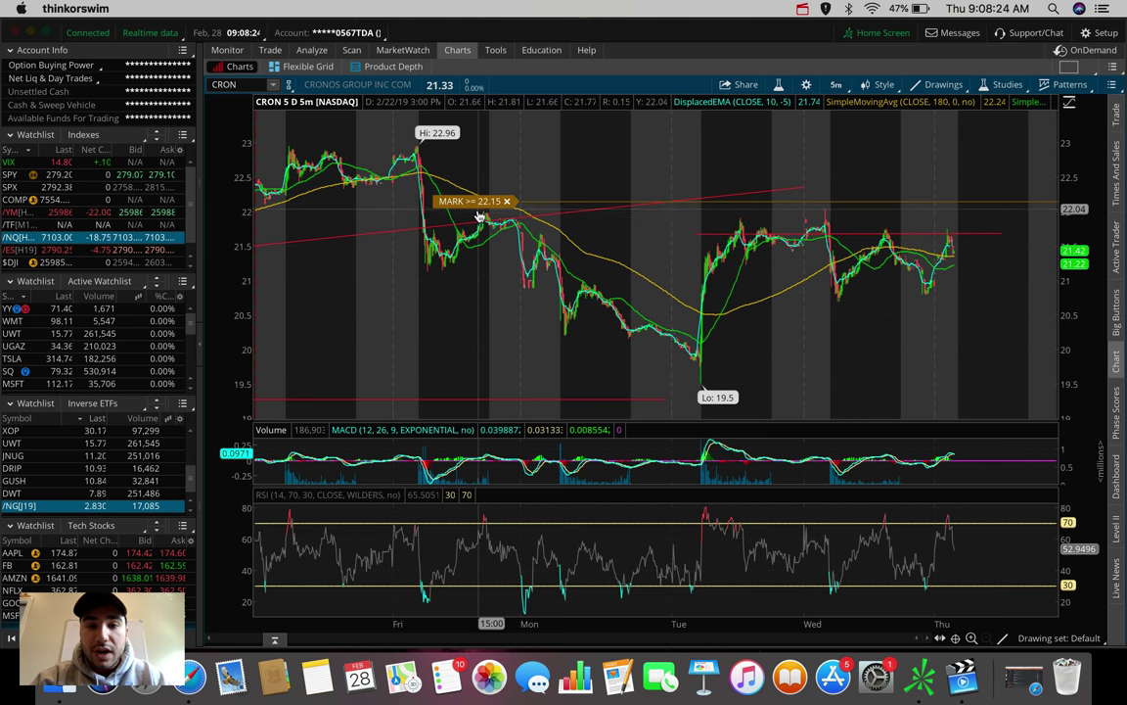
pyautogui.moveTo(480, 211); pyautogui.dragTo(480, 218)
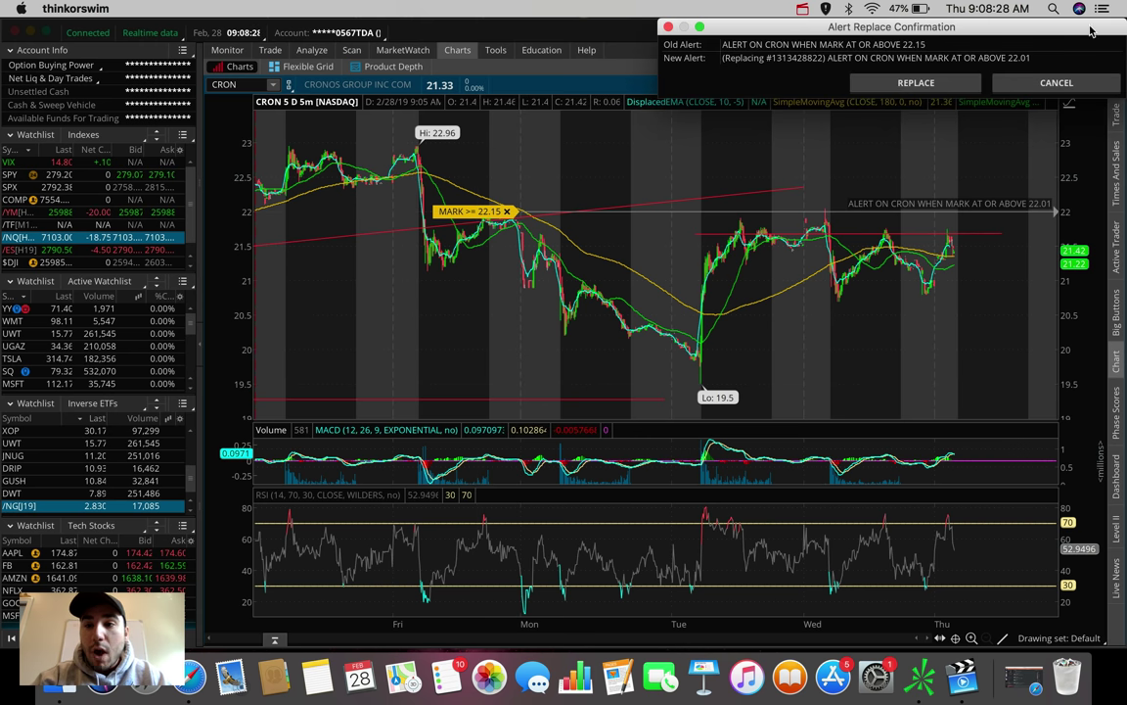
pyautogui.click(933, 86)
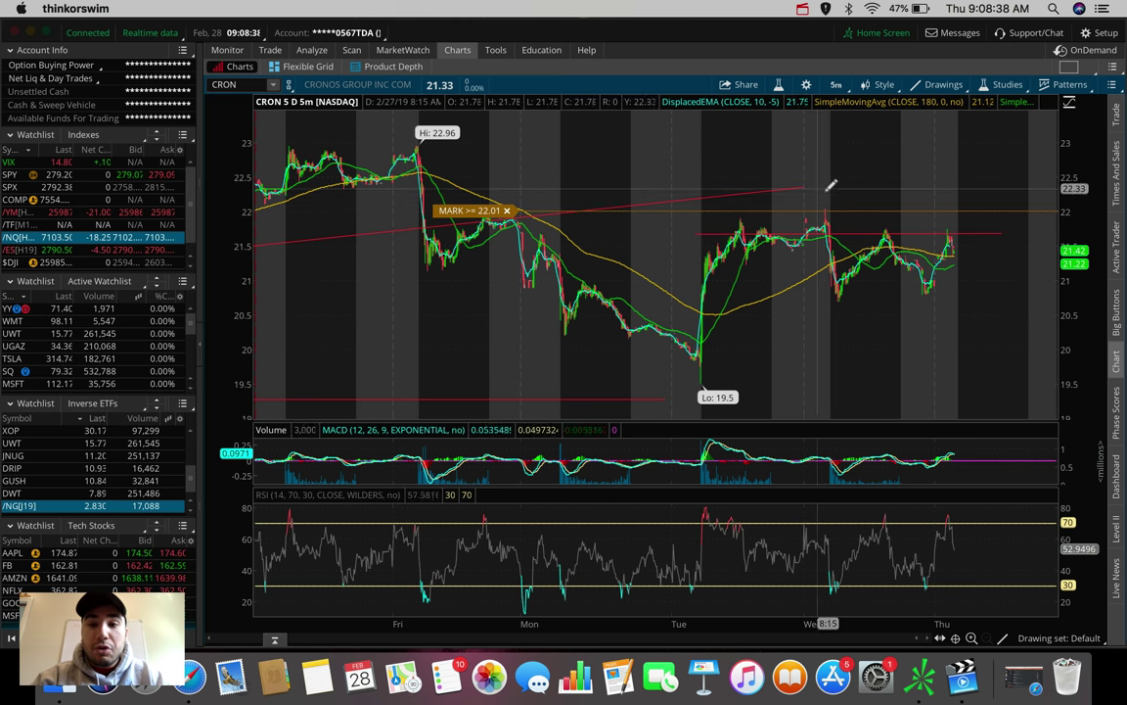
# Change the CRON chart's time frame to 20 D : 1h.
pyautogui.click(843, 85)
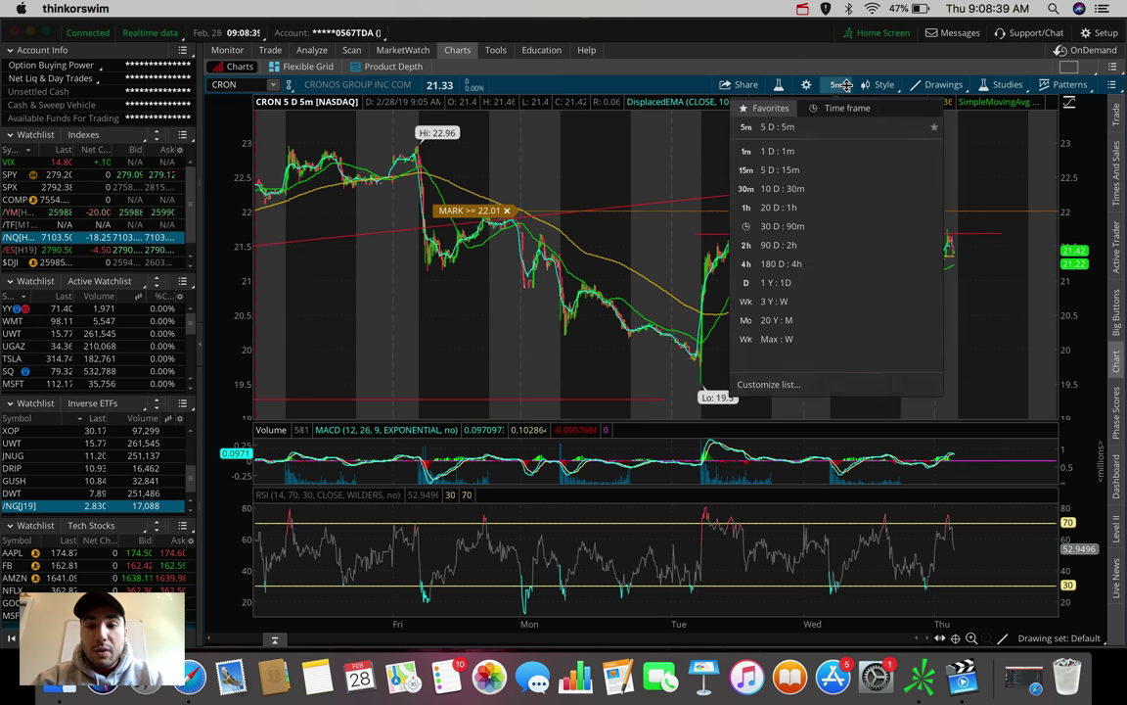
pyautogui.click(795, 208)
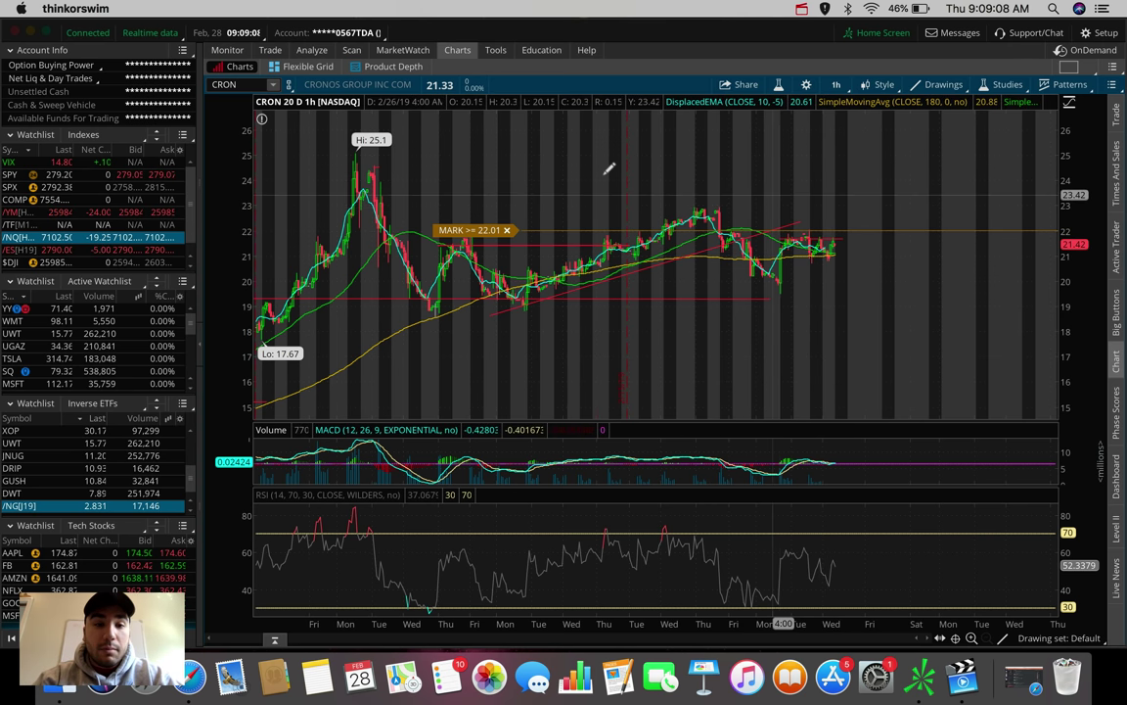
# Enter ACB as the chart symbol to load Aurora Cannabis.
pyautogui.click(220, 84)
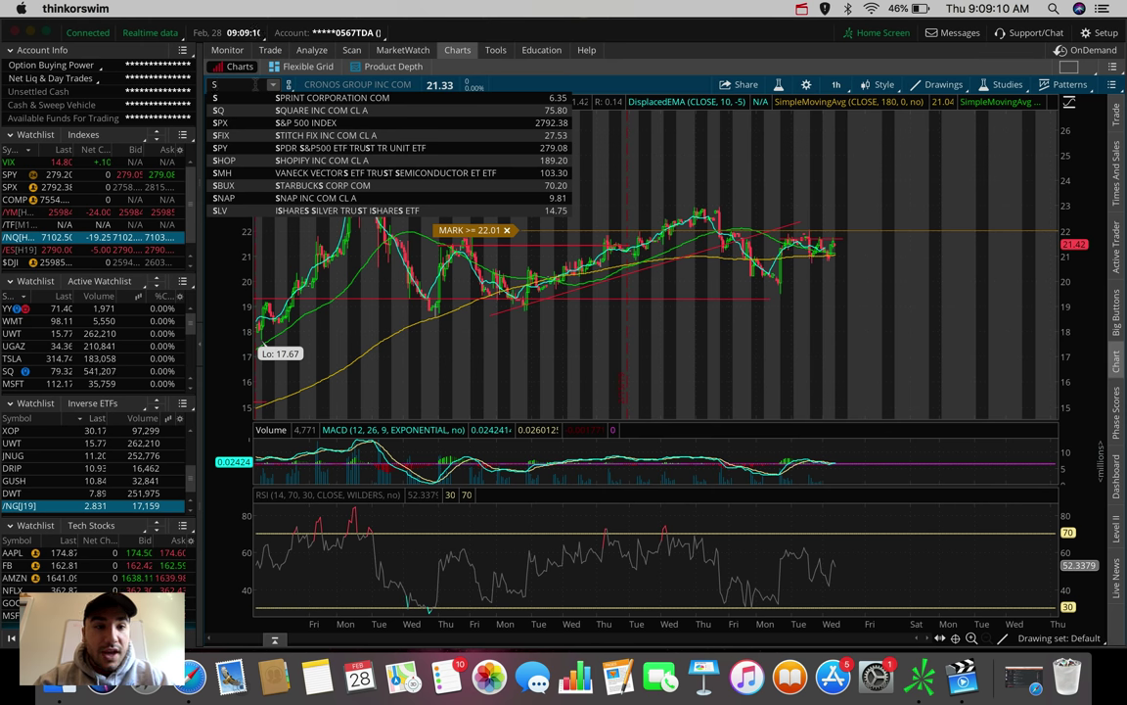
pyautogui.write('ACB')
pyautogui.press('Return')
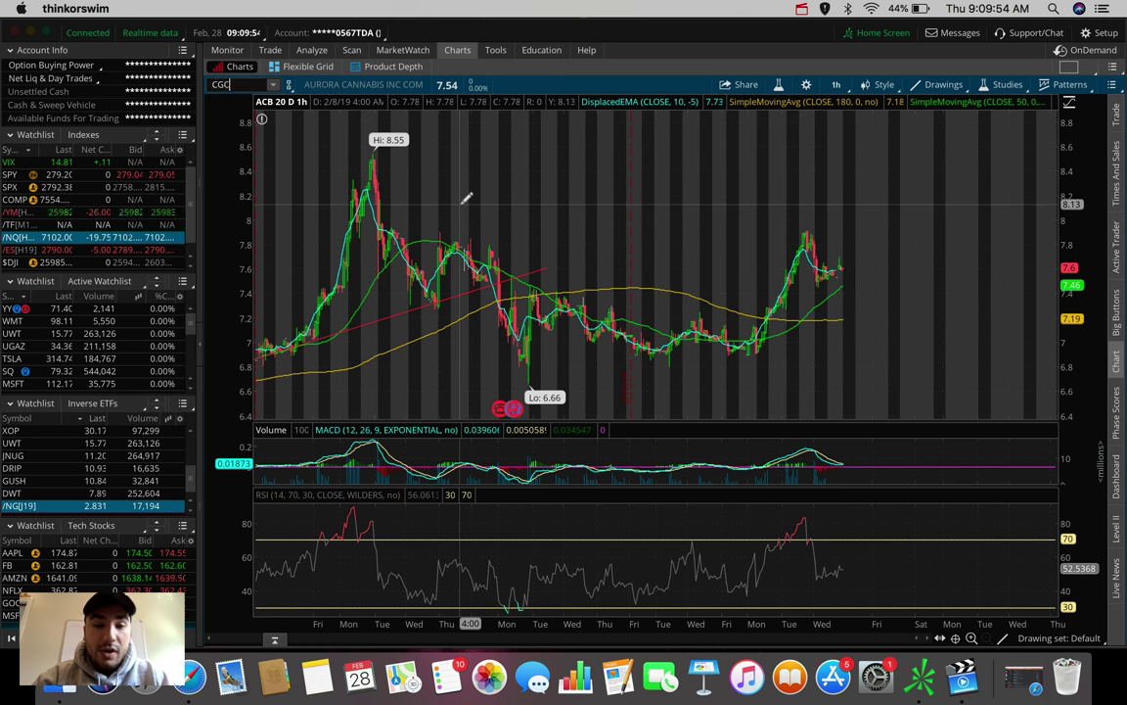
# Load the Canopy Growth (CGC) chart using the CGC symbol.
pyautogui.press('Return')
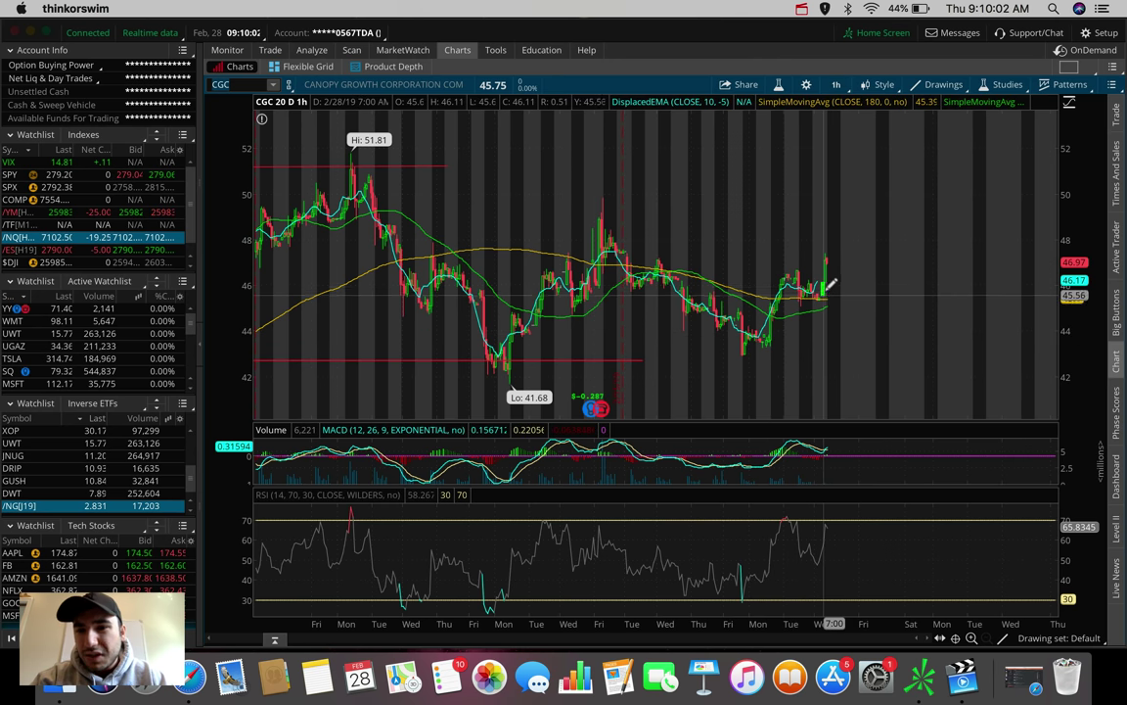
pyautogui.write('CGC')
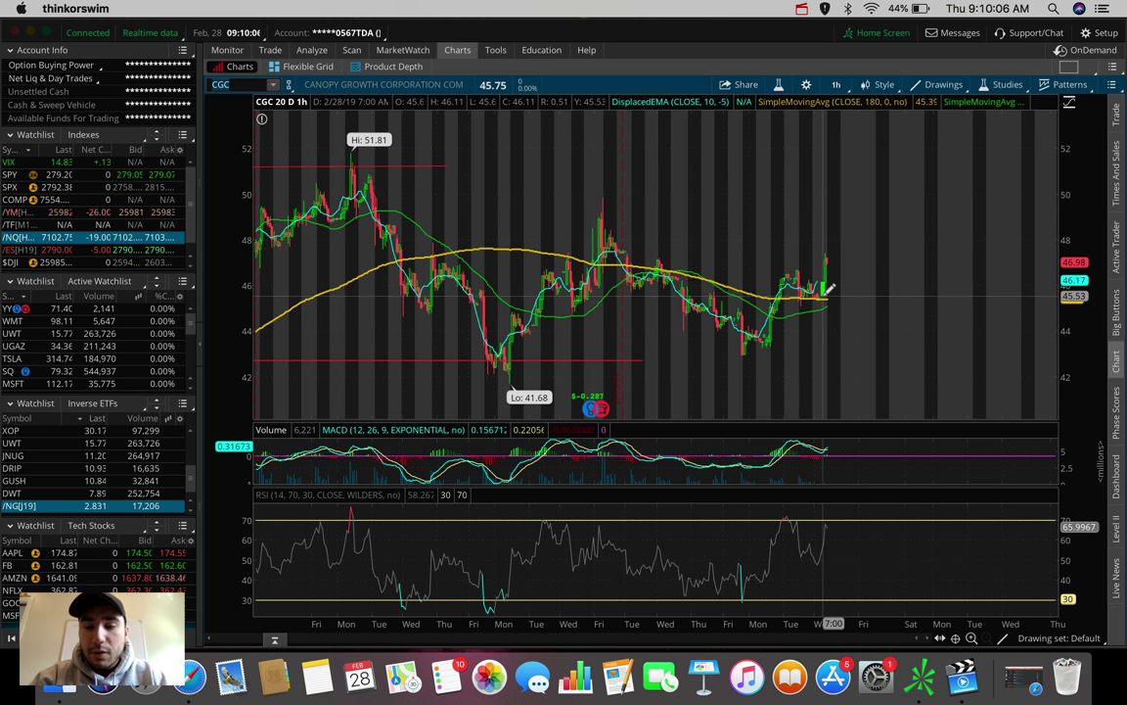
# Set CGC to 180 D : 4h candles and zoom into late November through March.
pyautogui.click(837, 85)
pyautogui.click(791, 264)
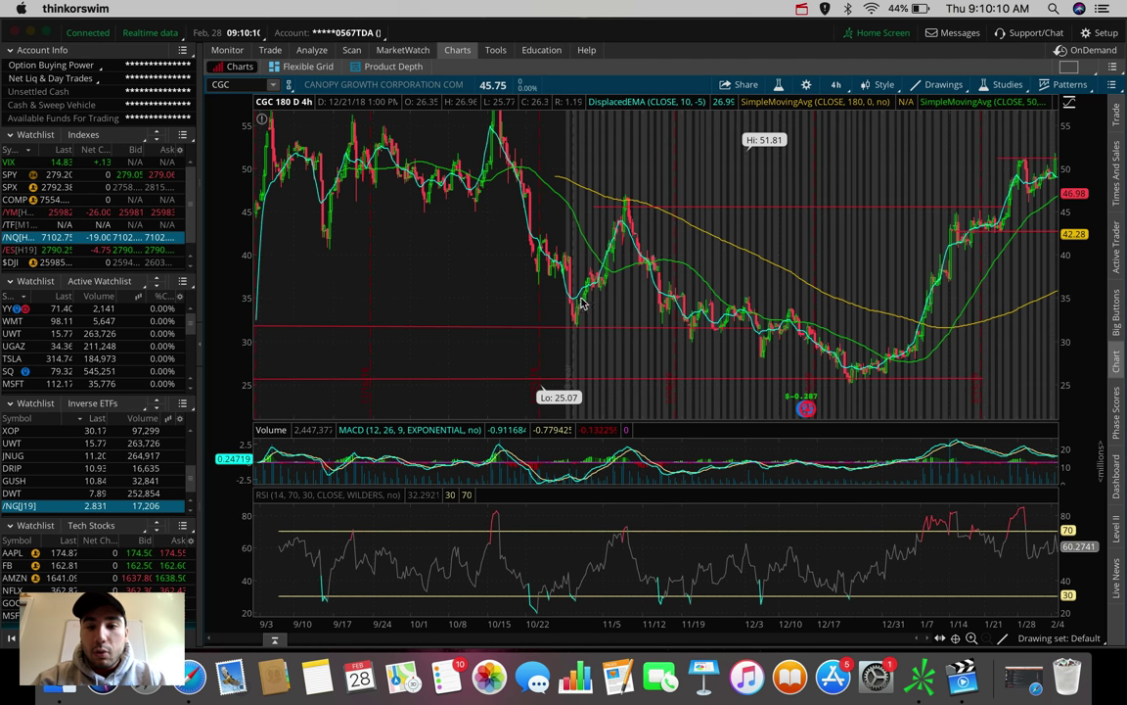
pyautogui.scroll(5, 830, 238)
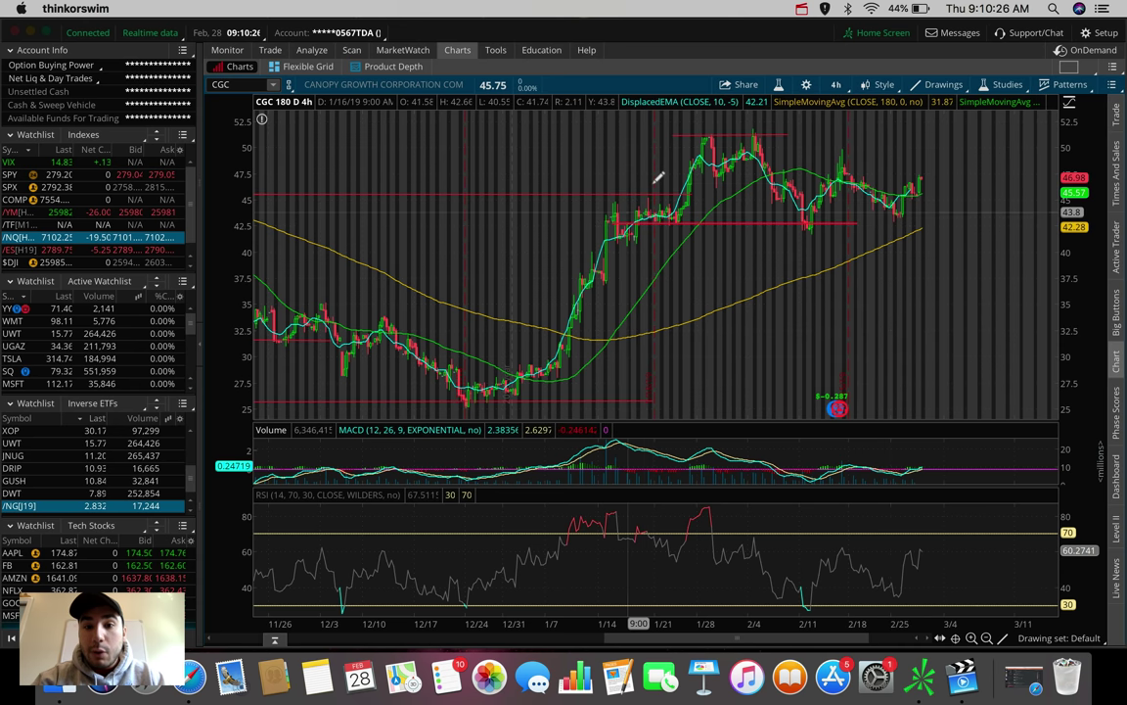
pyautogui.moveTo(661, 187)
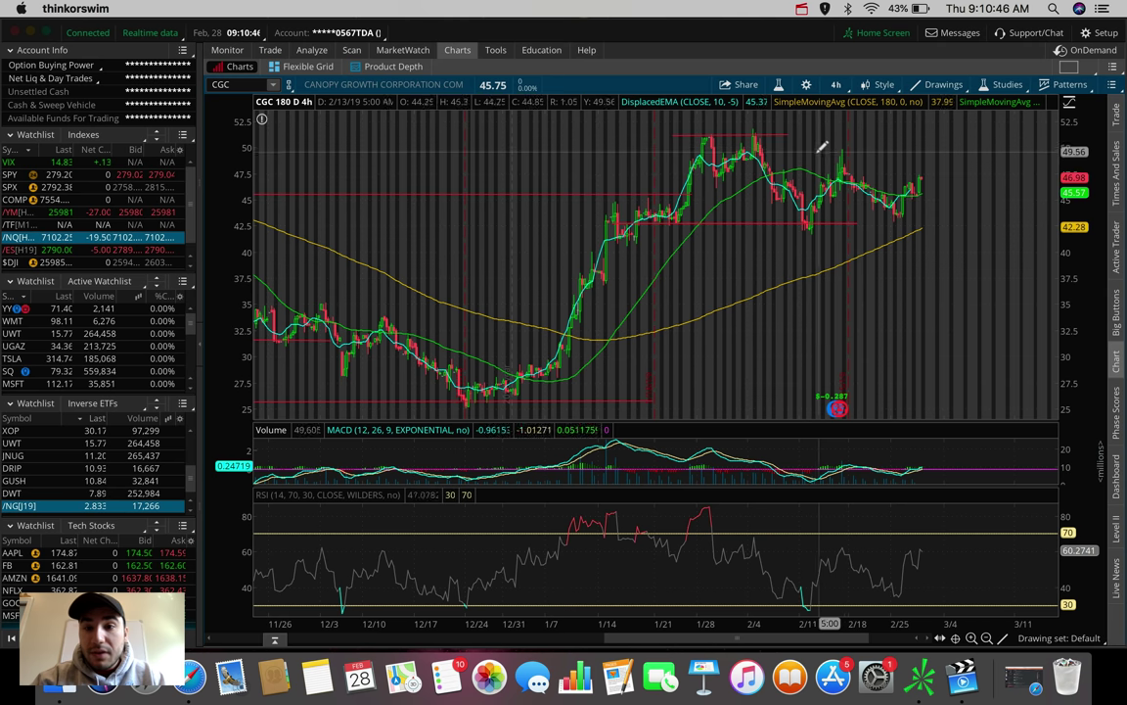
# Draw a horizontal resistance line across CGC's February highs near 49.5.
pyautogui.moveTo(816, 152); pyautogui.dragTo(949, 149)
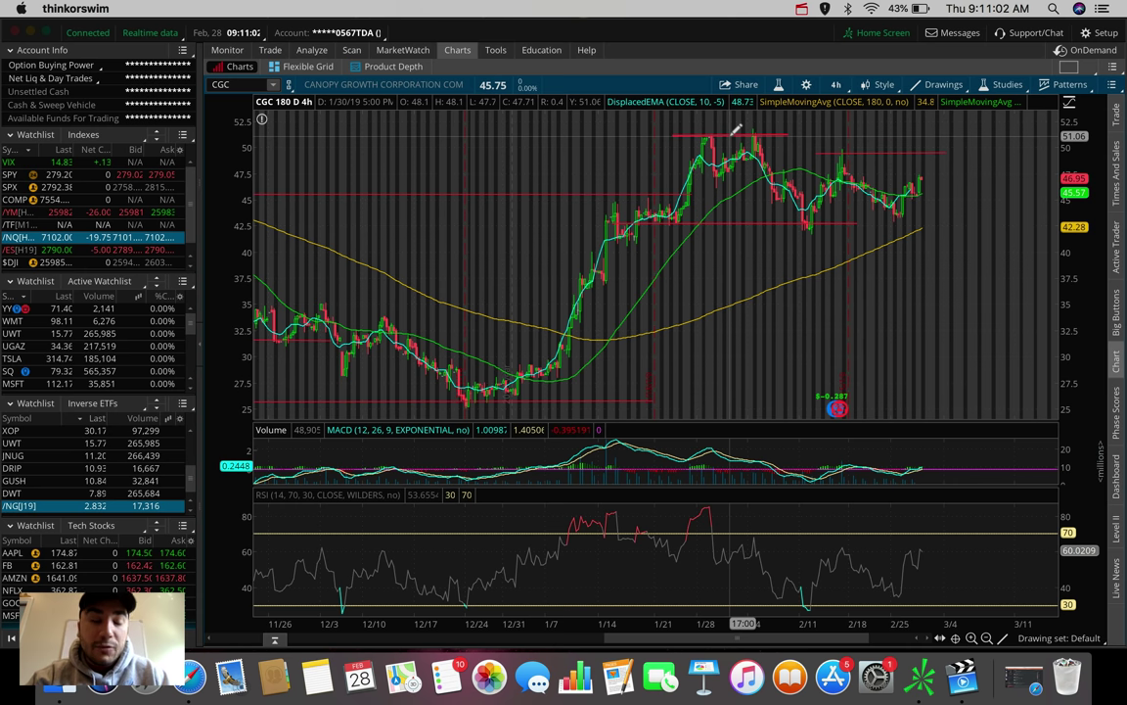
pyautogui.moveTo(736, 129)
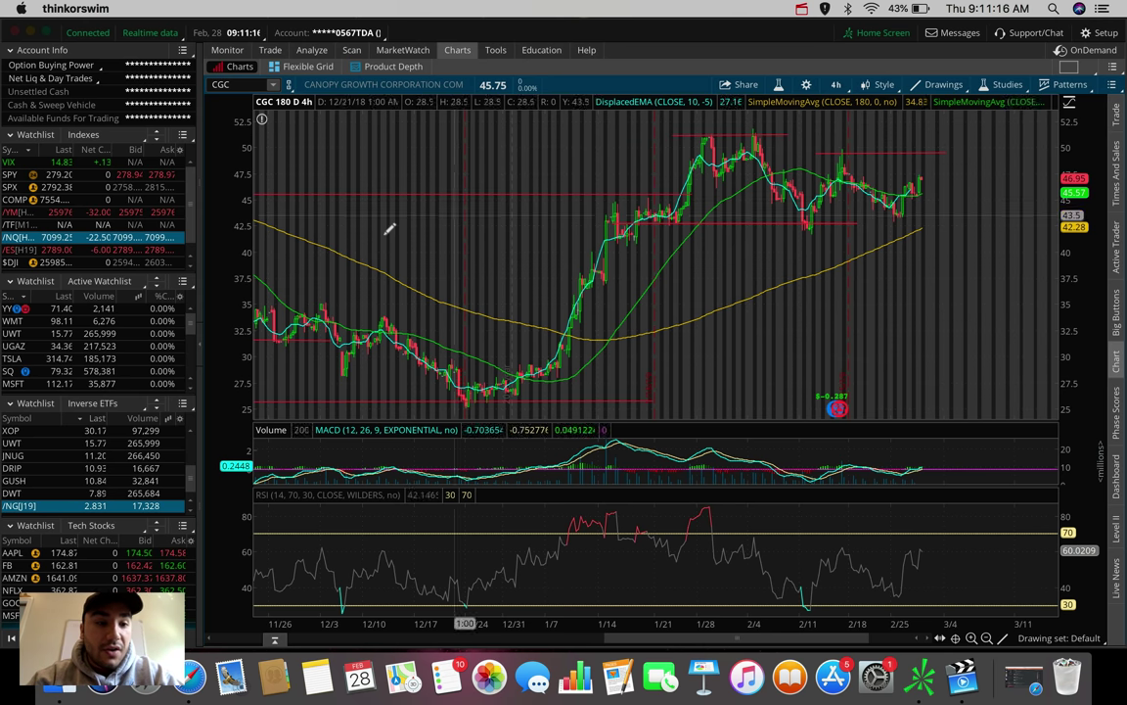
pyautogui.scroll(-8, 138, 354)
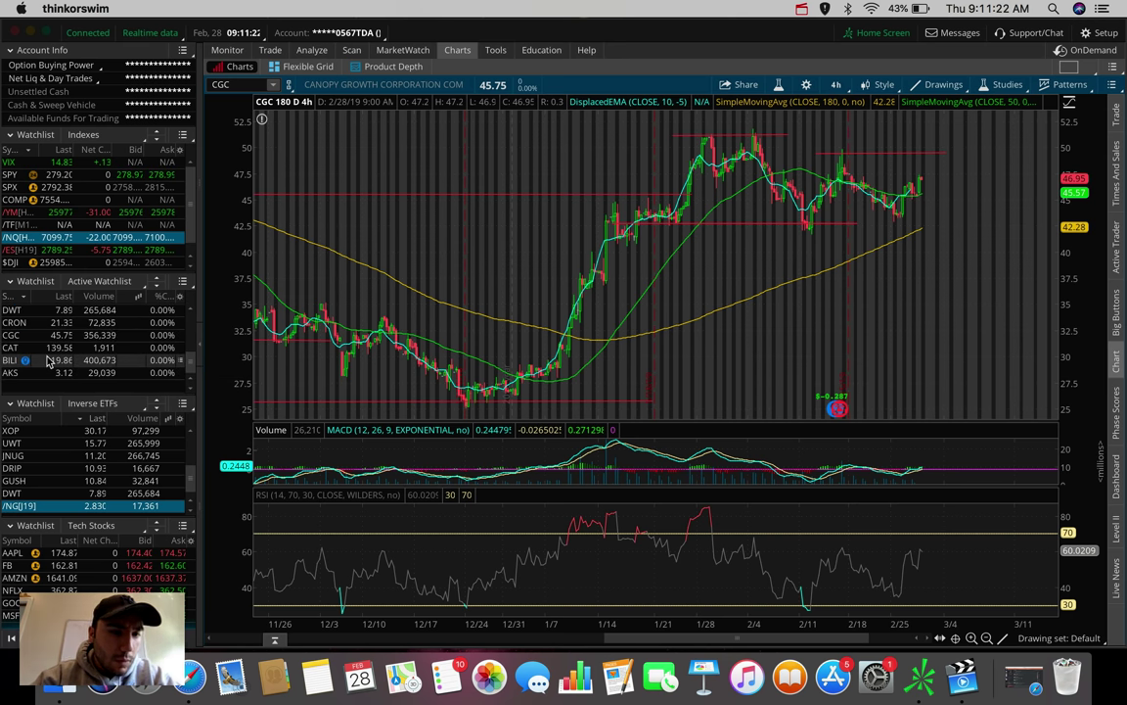
pyautogui.scroll(8, 47, 361)
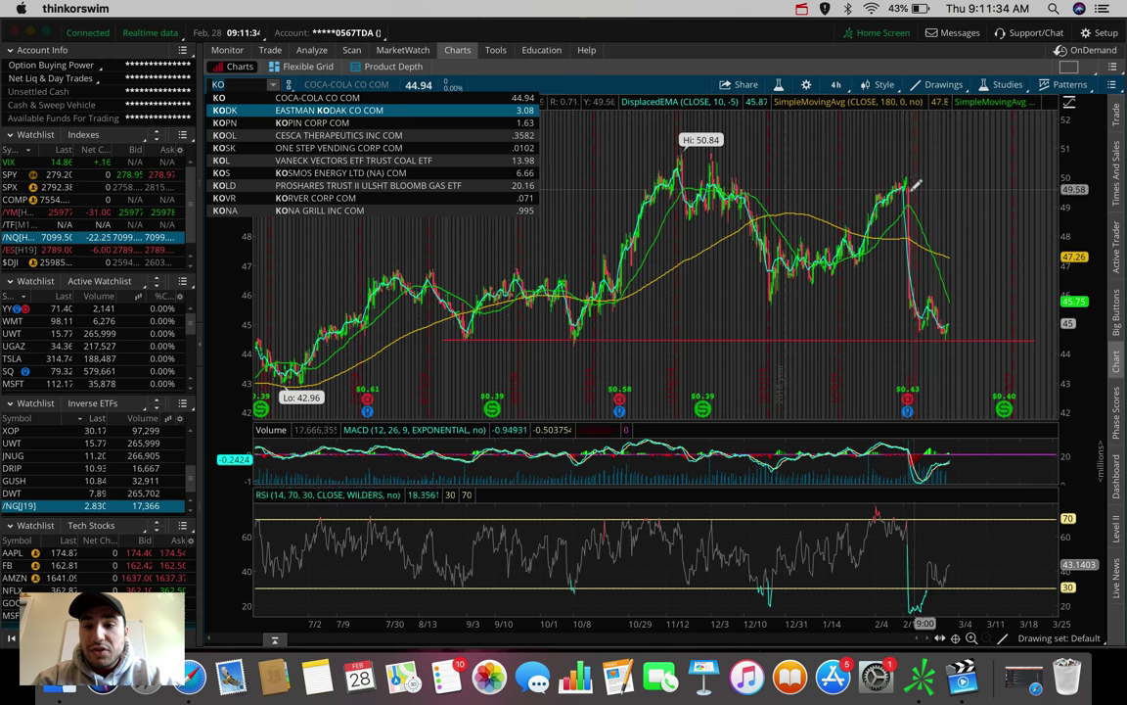
# Close the KO symbol suggestions and select the symbol field for a new ticker.
pyautogui.moveTo(885, 344); pyautogui.dragTo(886, 350)
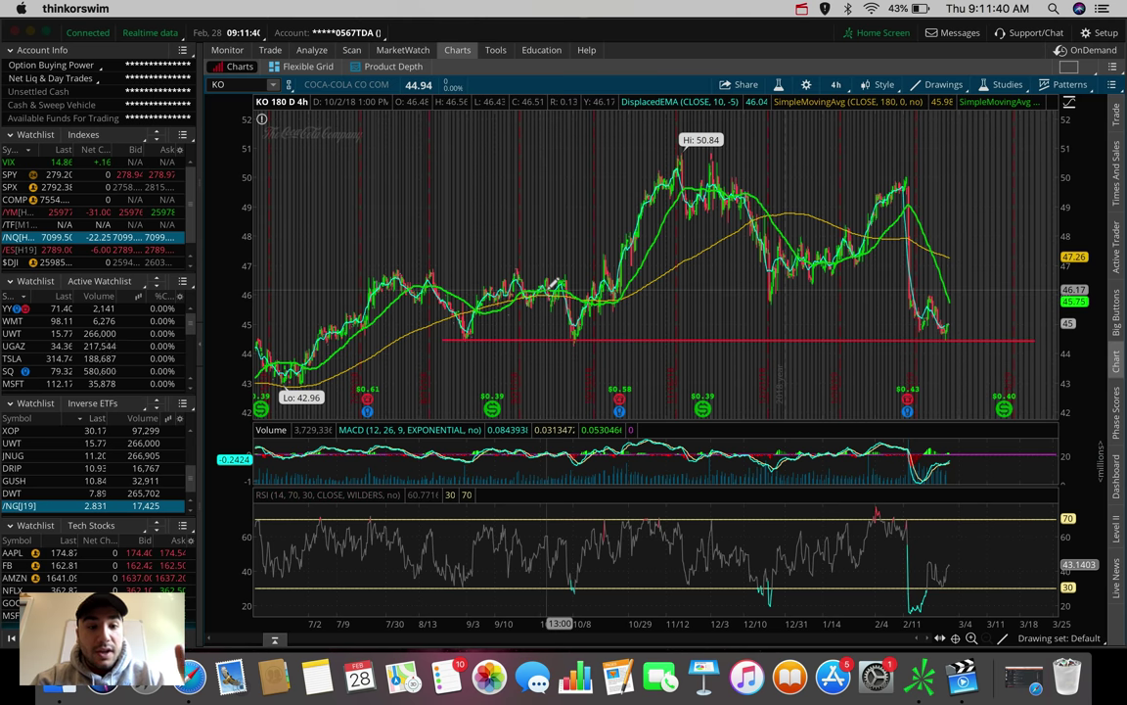
pyautogui.click(249, 84)
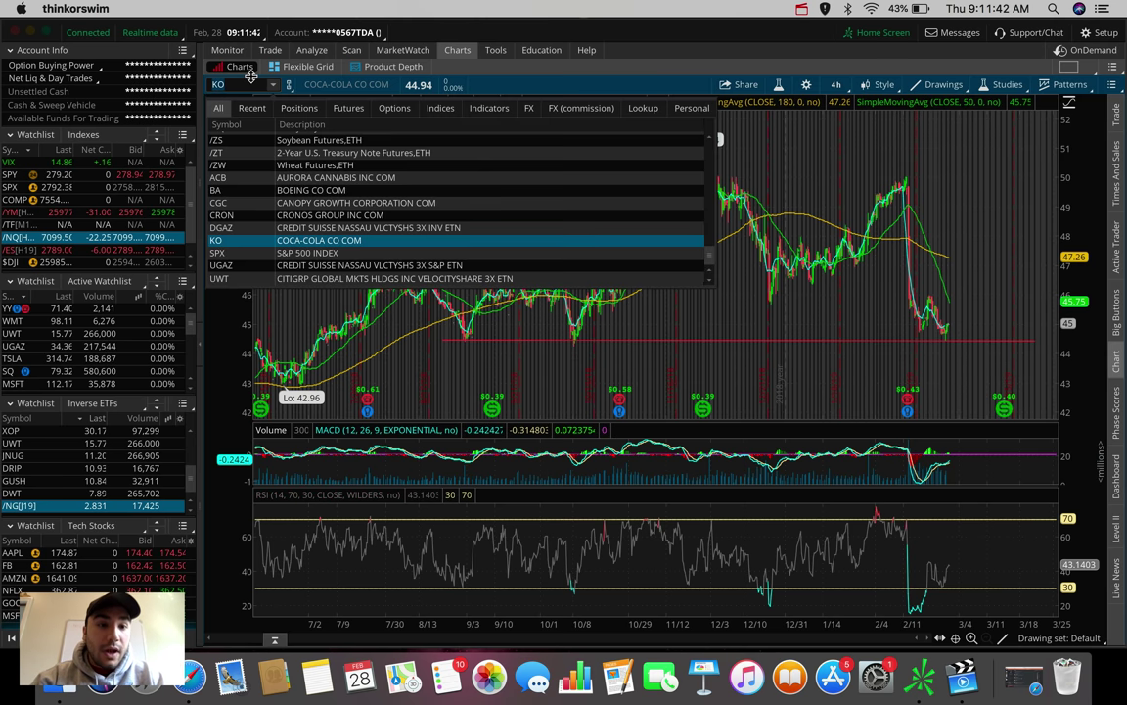
pyautogui.click(248, 84)
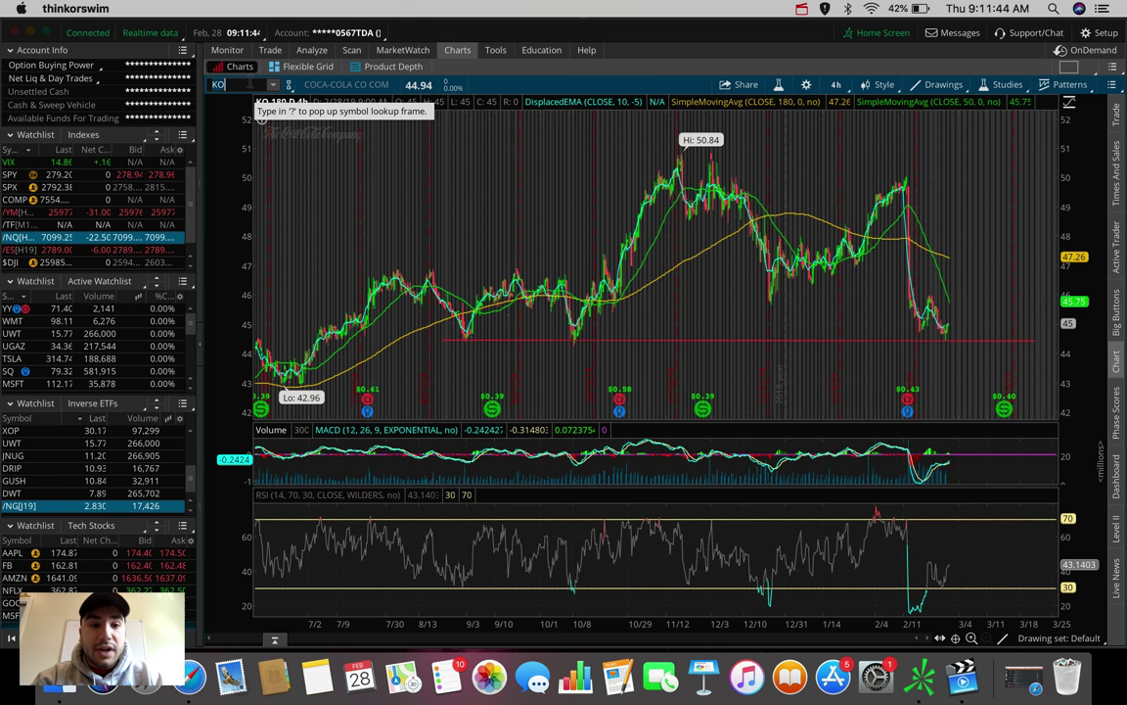
# Load UWT, view it on 1 D : 1m, then settle on 20 D : 1h bars.
pyautogui.write('UWT')
pyautogui.press('Return')
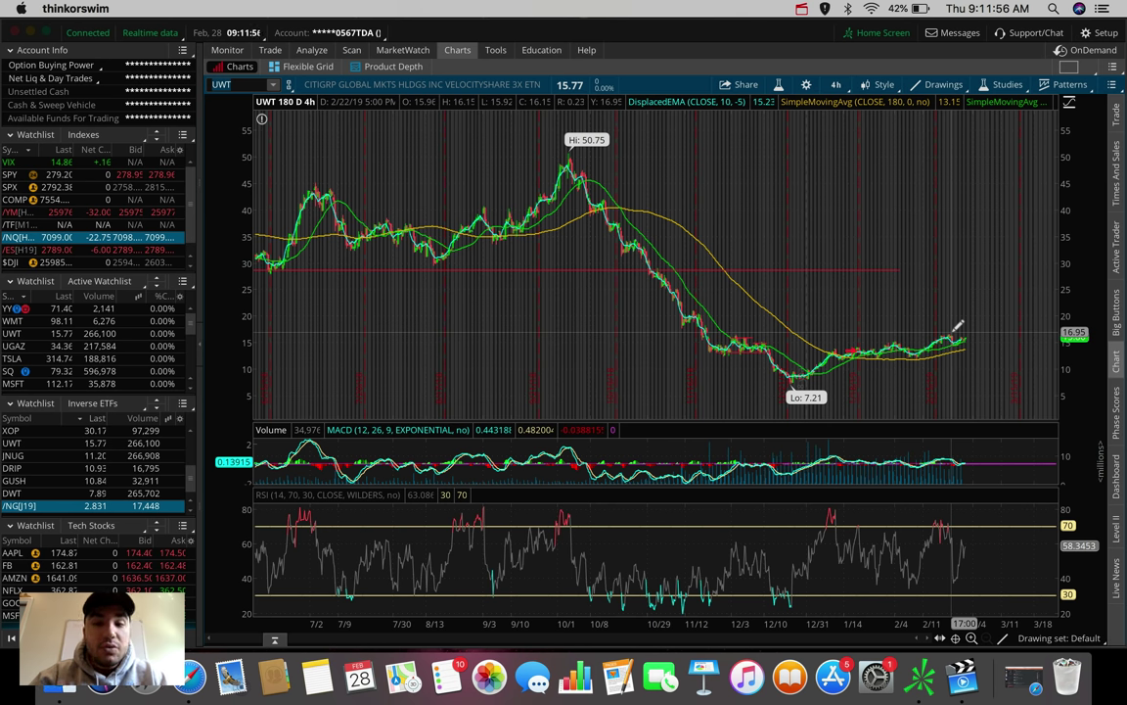
pyautogui.click(836, 84)
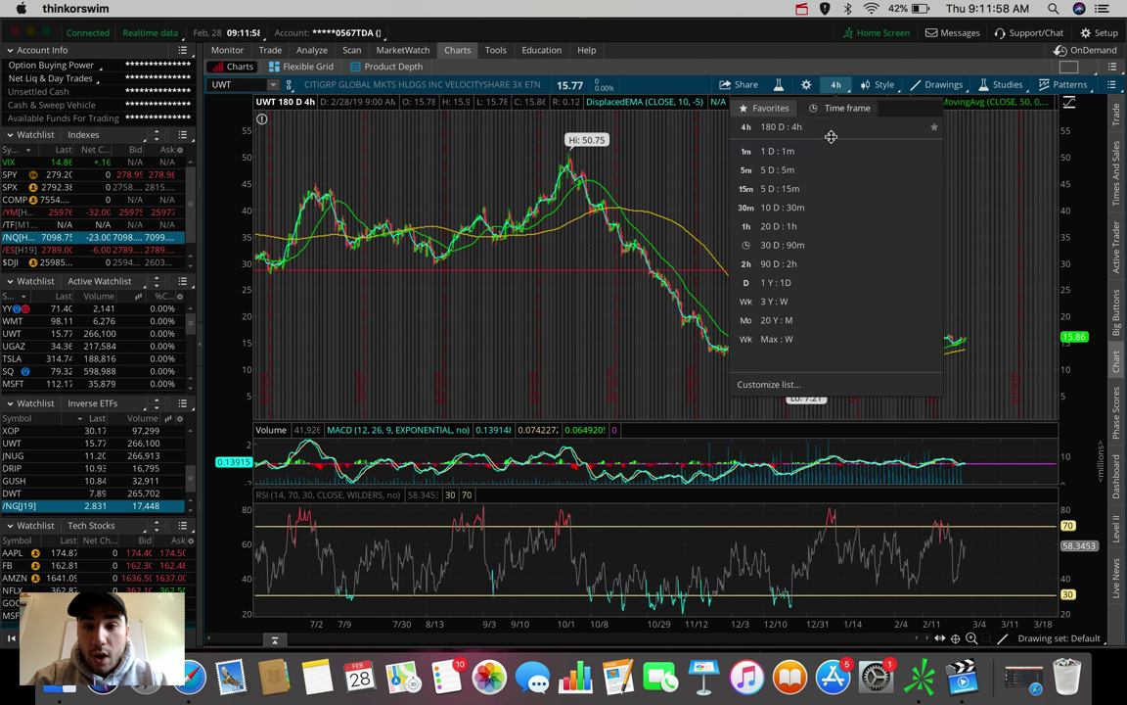
pyautogui.click(825, 149)
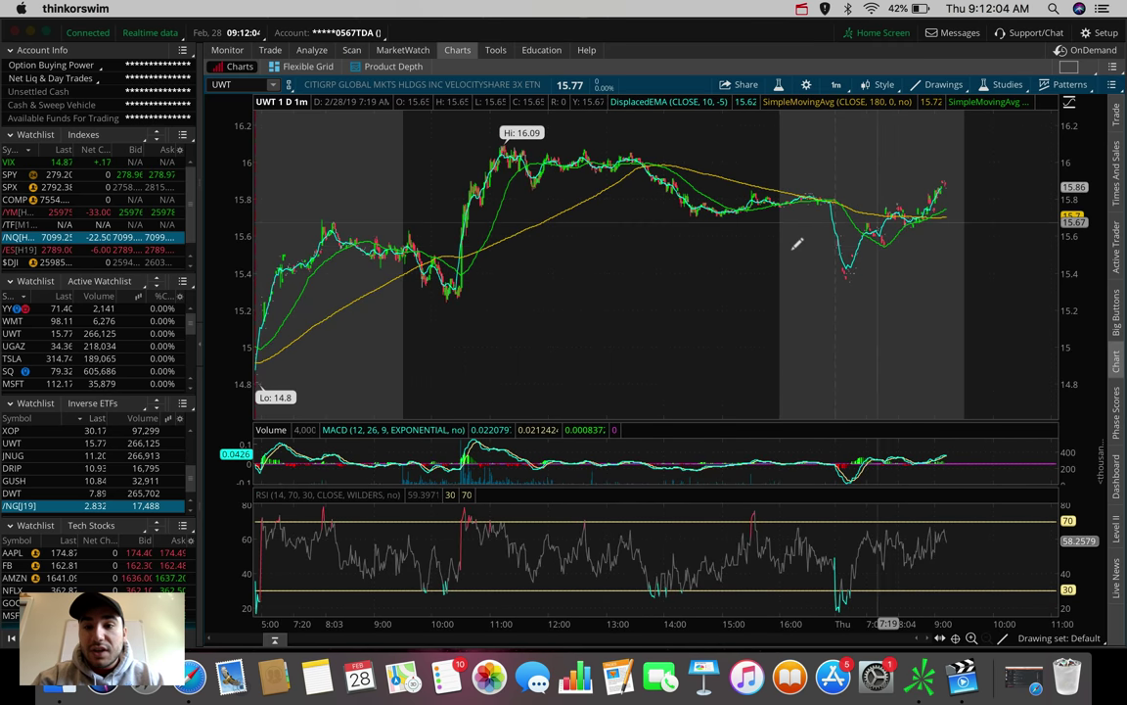
pyautogui.click(836, 84)
pyautogui.click(794, 208)
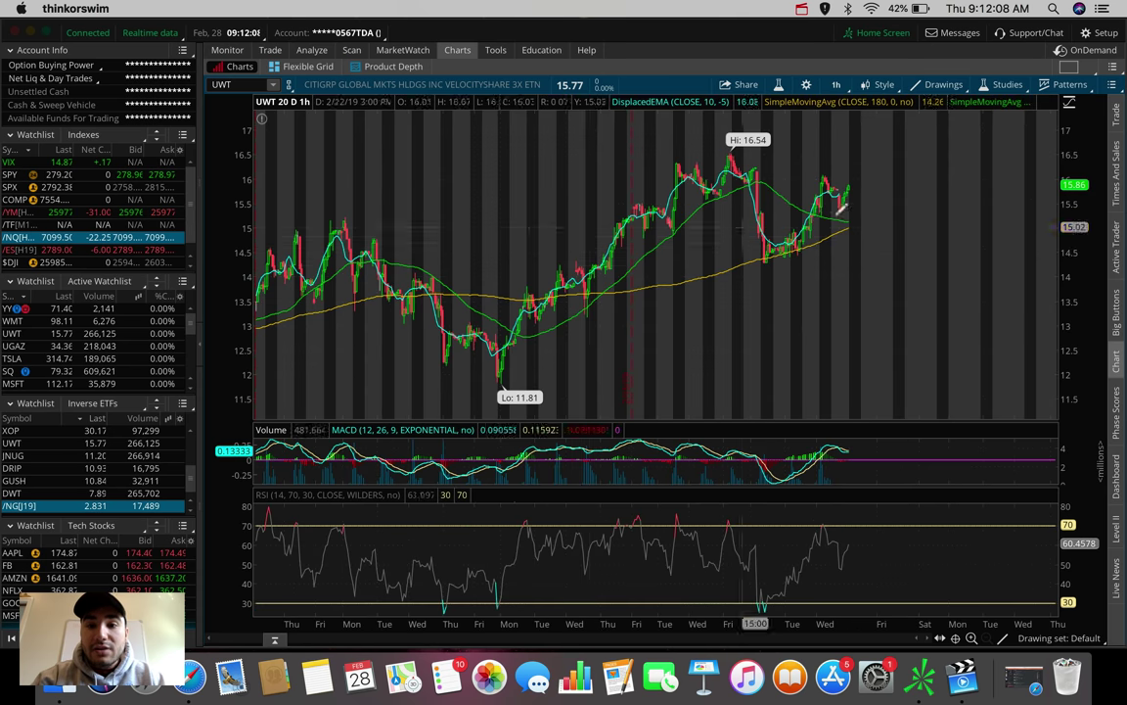
# Draw a rising trendline on the UWT hourly chart from the 11.81 low past the latest candles.
pyautogui.click(497, 388)
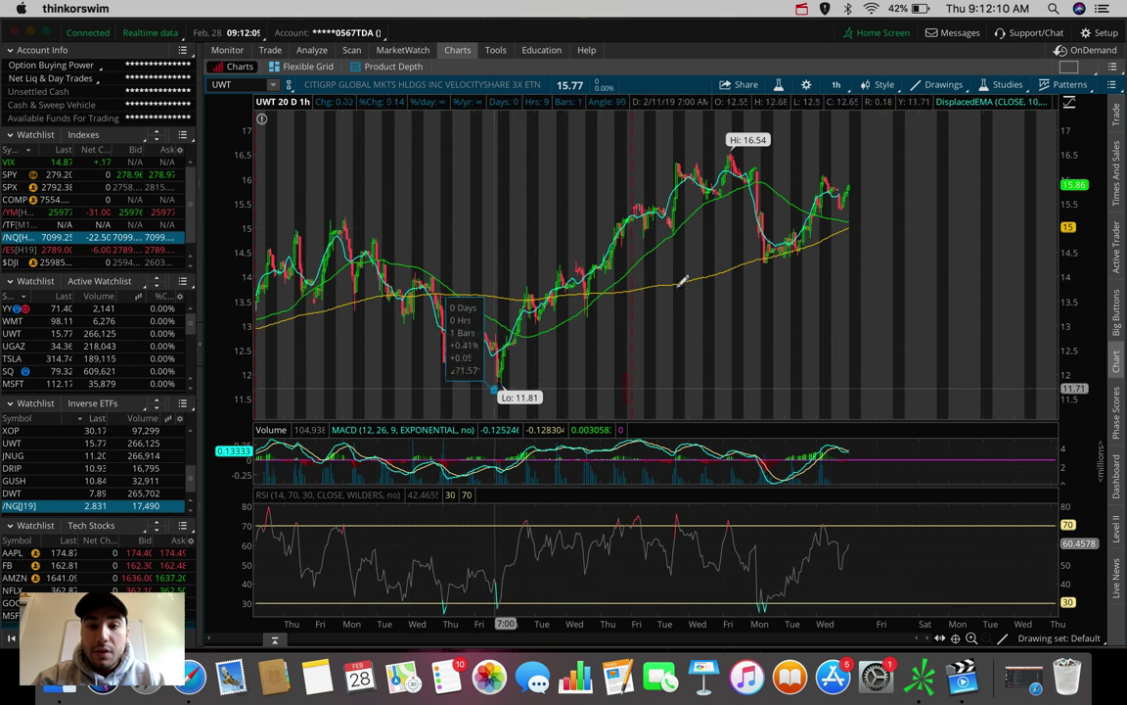
pyautogui.click(919, 174)
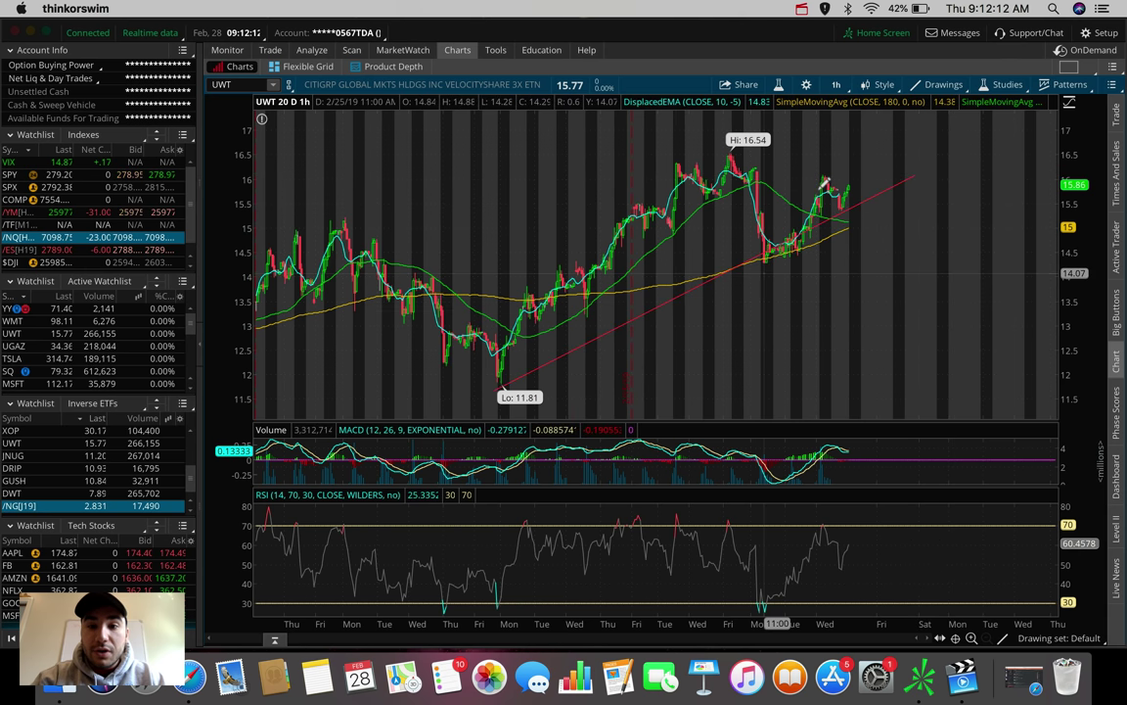